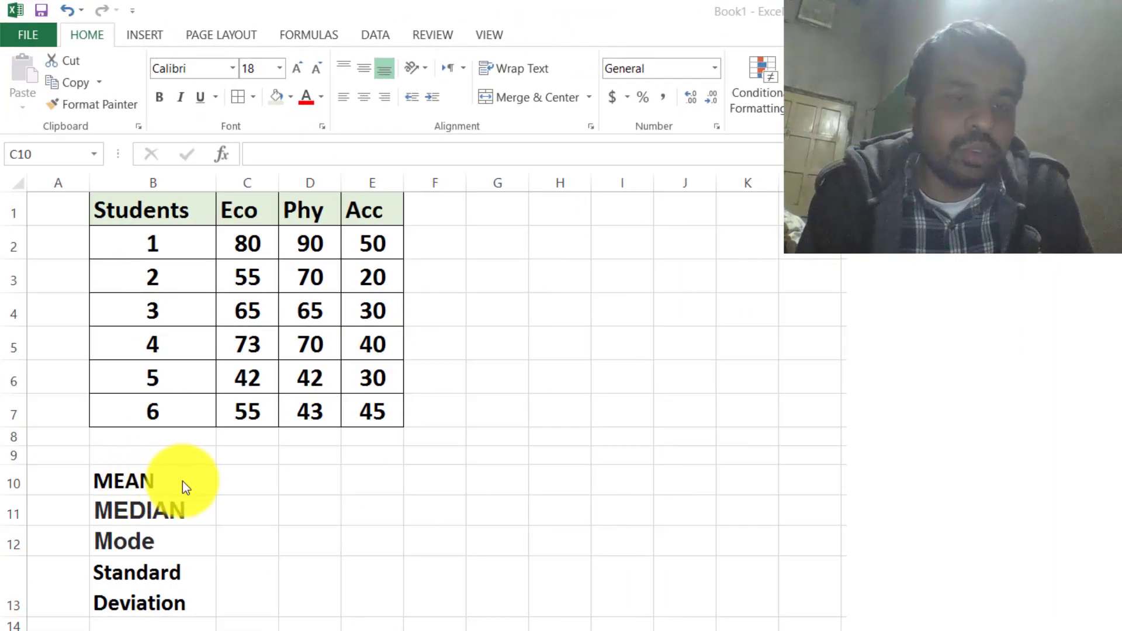
Enter =AVERAGE(C2:C7) in C10 to get the Eco mean of 61.7.
{"action": "left_click", "coordinate": [242, 483]}
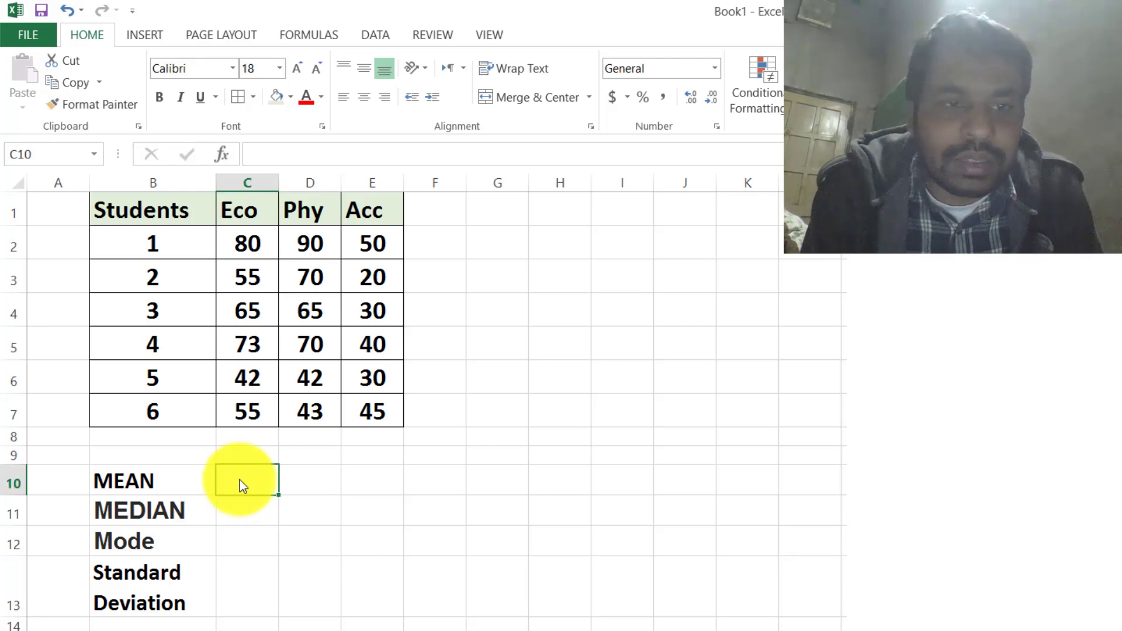
{"action": "type", "text": "="}
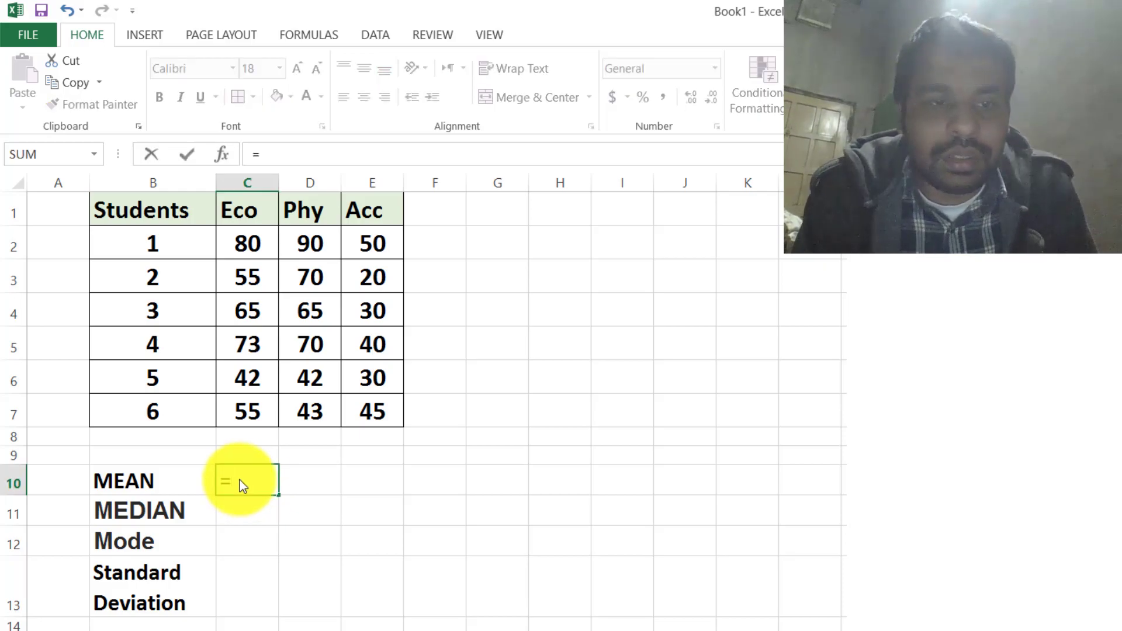
{"action": "type", "text": "av"}
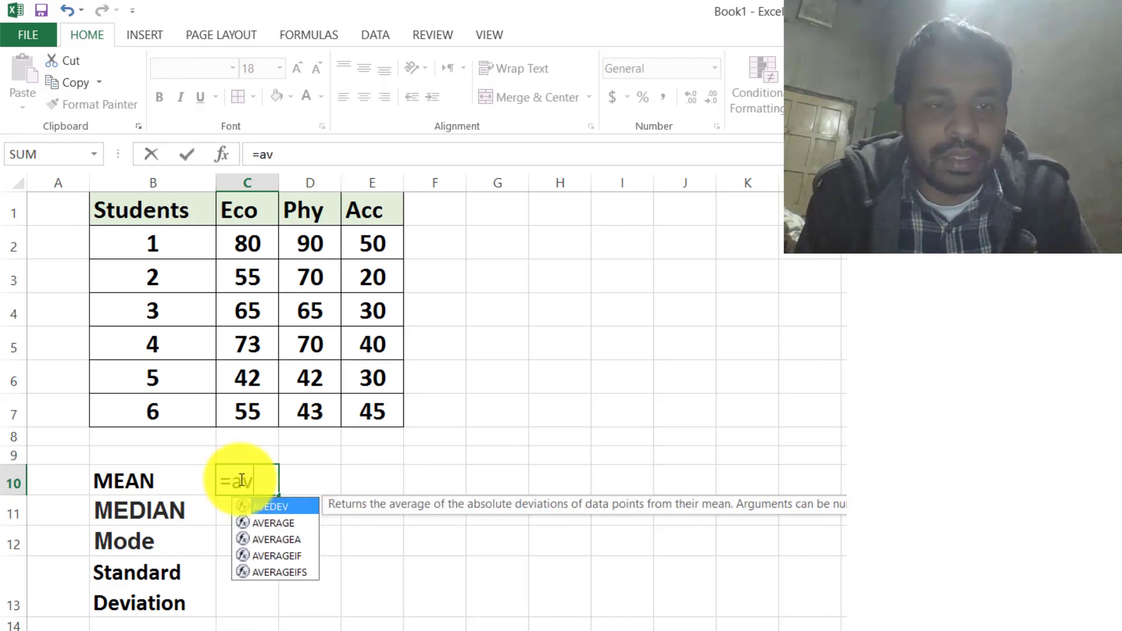
{"action": "left_click", "coordinate": [246, 523]}
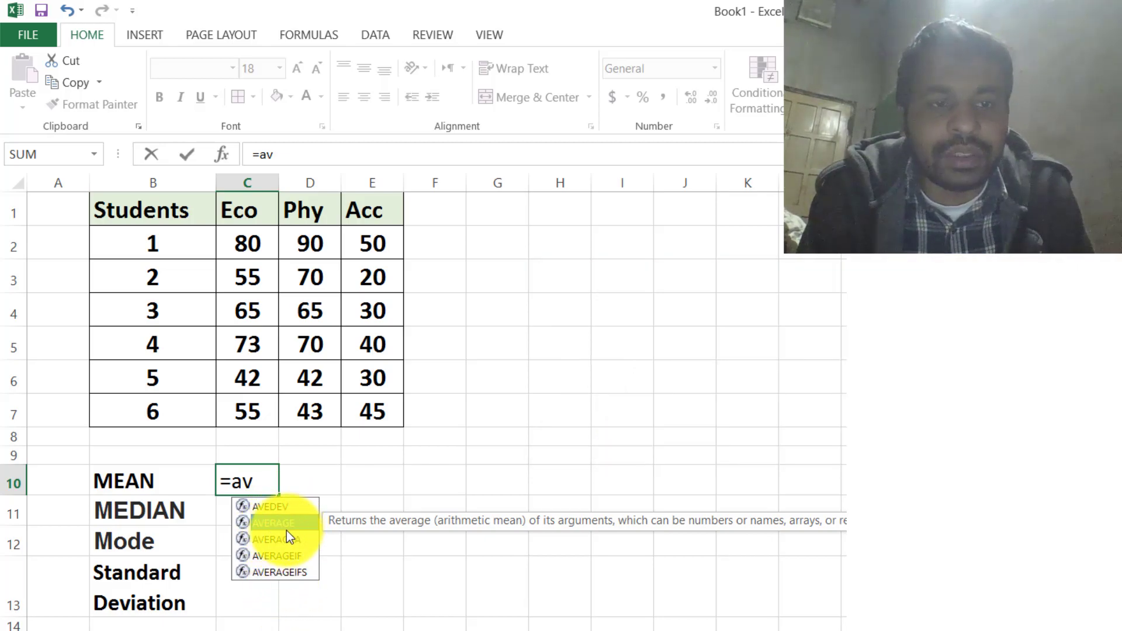
{"action": "double_click", "coordinate": [250, 523]}
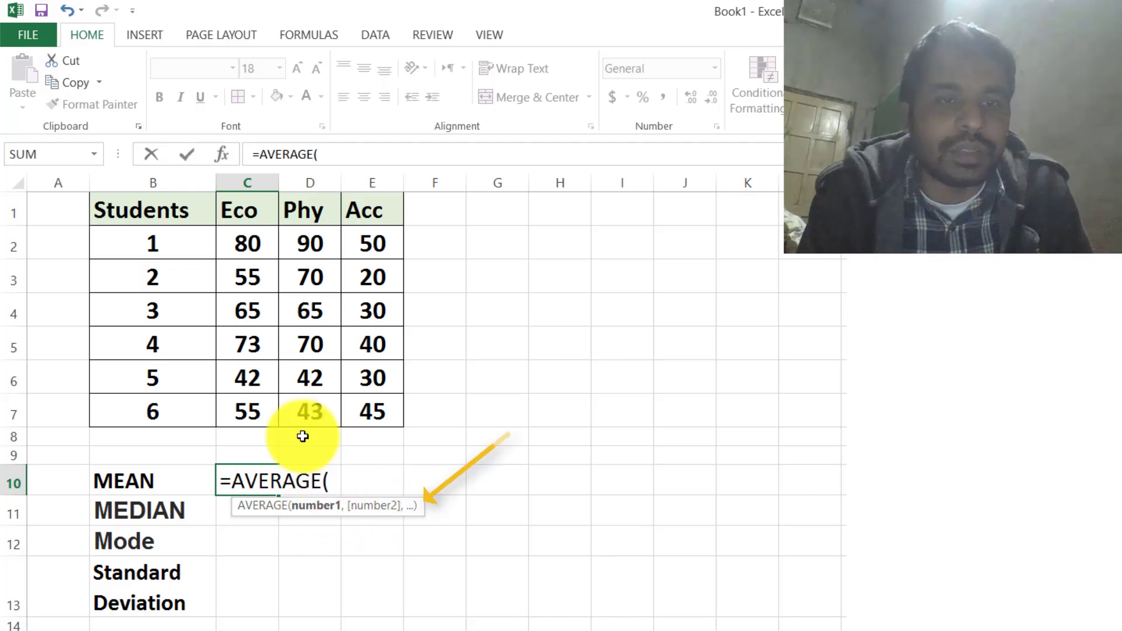
{"action": "left_click", "coordinate": [249, 246]}
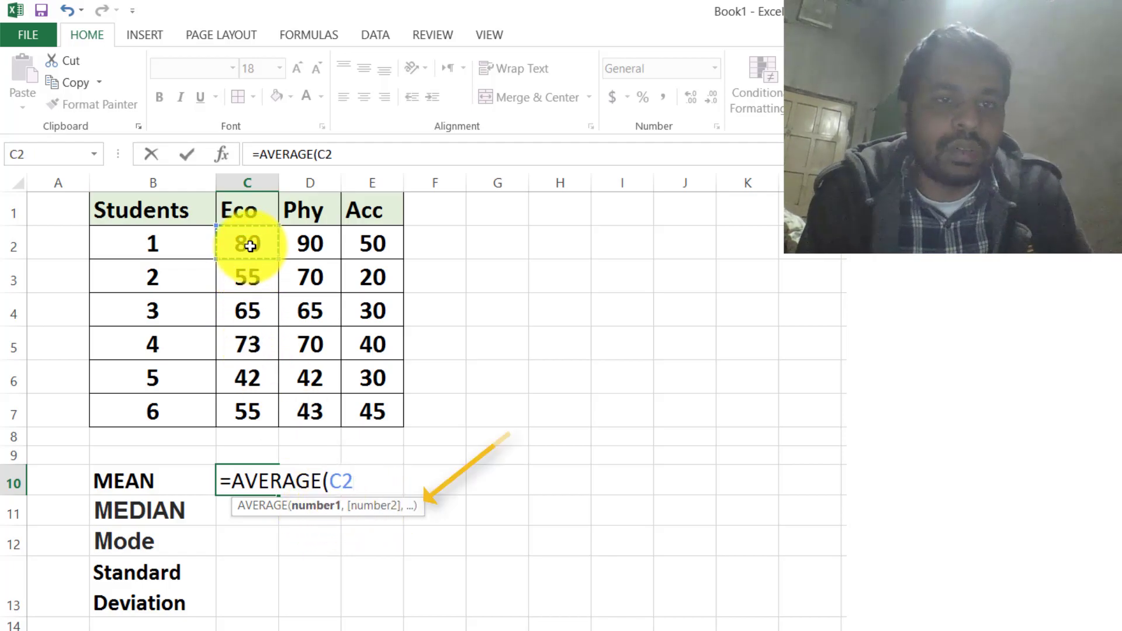
{"action": "key", "text": "shift+Down"}
{"action": "key", "text": "shift+Down"}
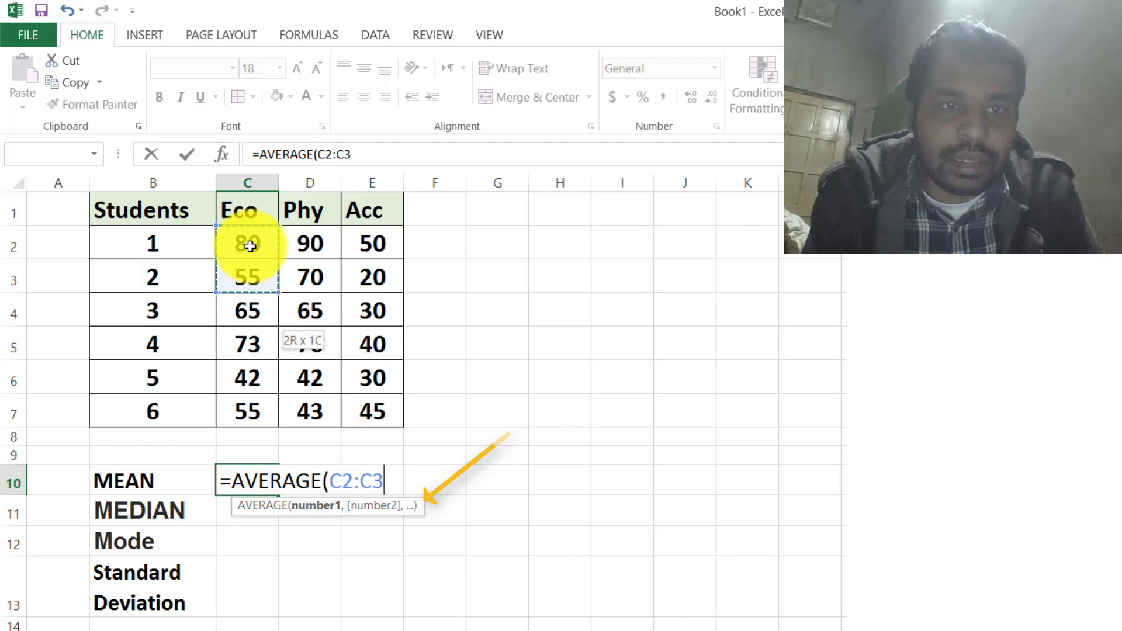
{"action": "key", "text": "shift+Down"}
{"action": "key", "text": "shift+Down"}
{"action": "key", "text": "shift+Down"}
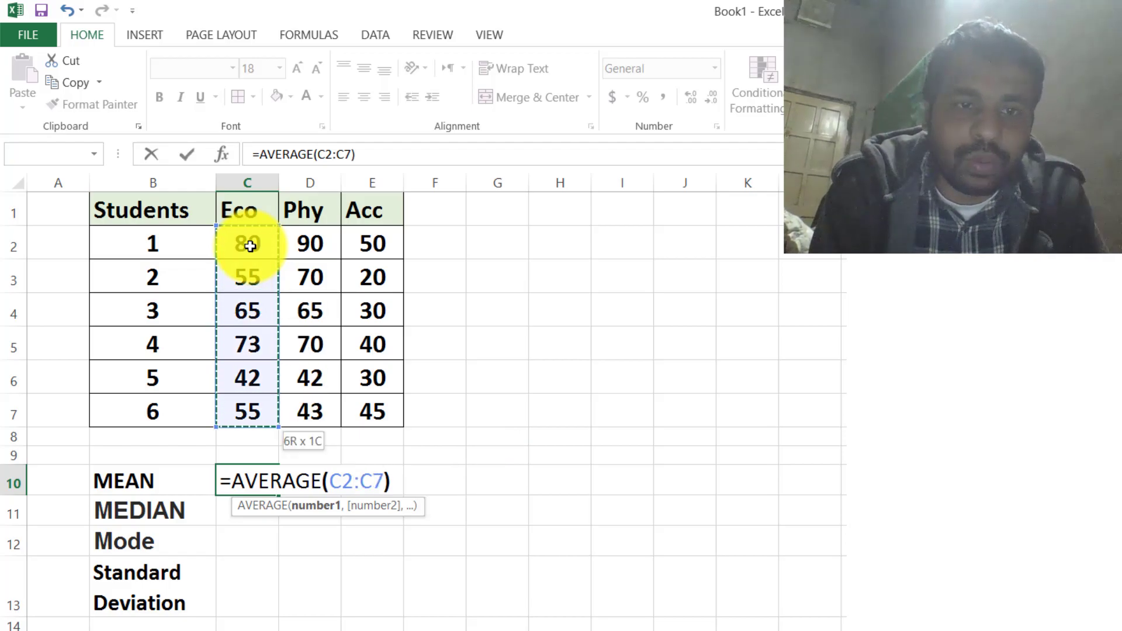
{"action": "key", "text": "Return"}
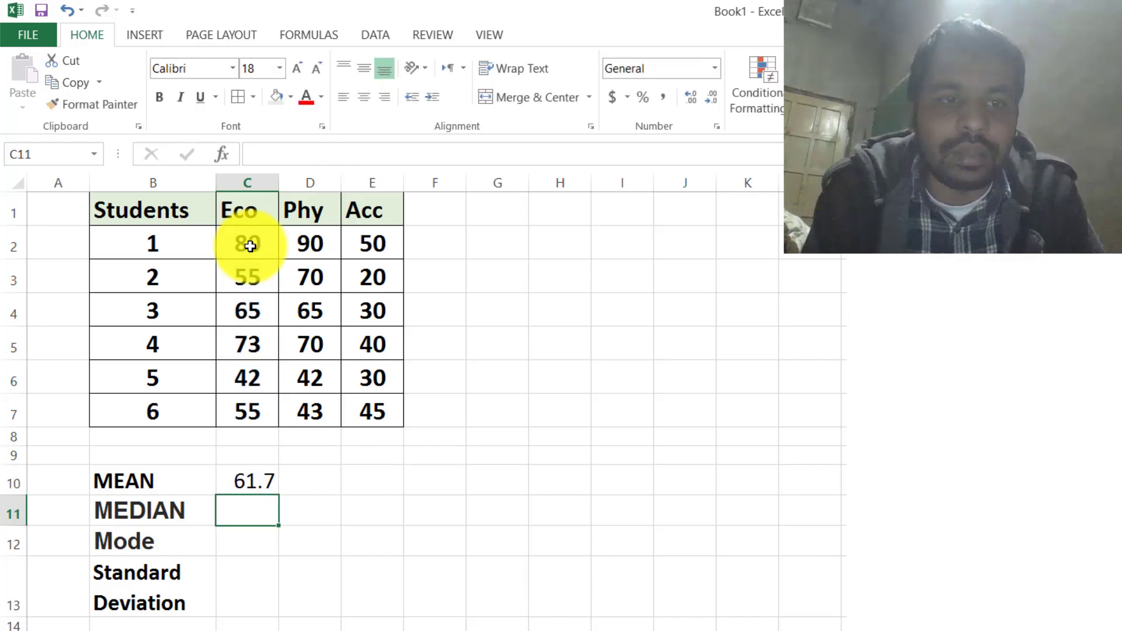
Fill the C10 AVERAGE formula across to E10 for Phy (63.3) and Acc (35.8).
{"action": "left_click", "coordinate": [245, 480]}
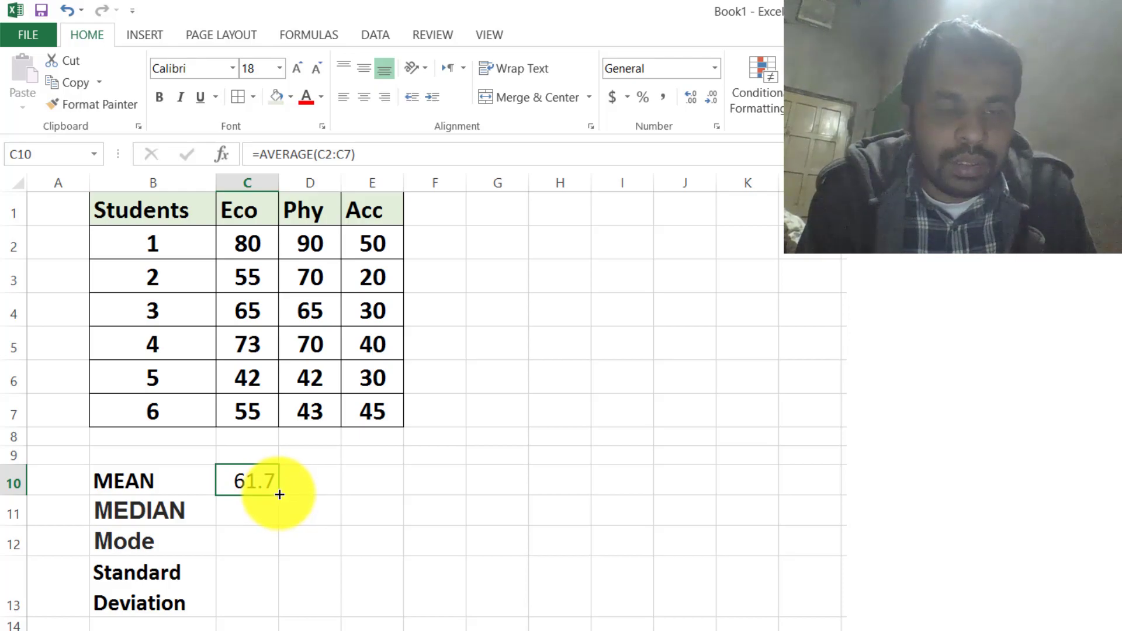
{"action": "left_click_drag", "start_coordinate": [280, 494], "coordinate": [388, 490]}
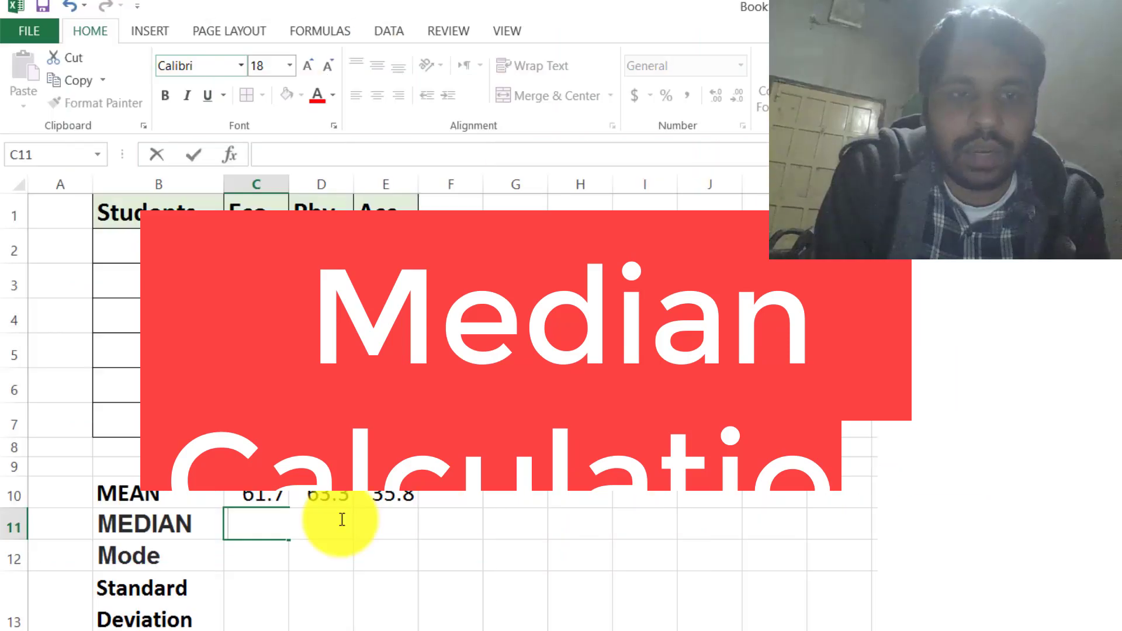
Enter =MEDIAN(C2:C7) in C11 to get the Eco median of 60.
{"action": "type", "text": "="}
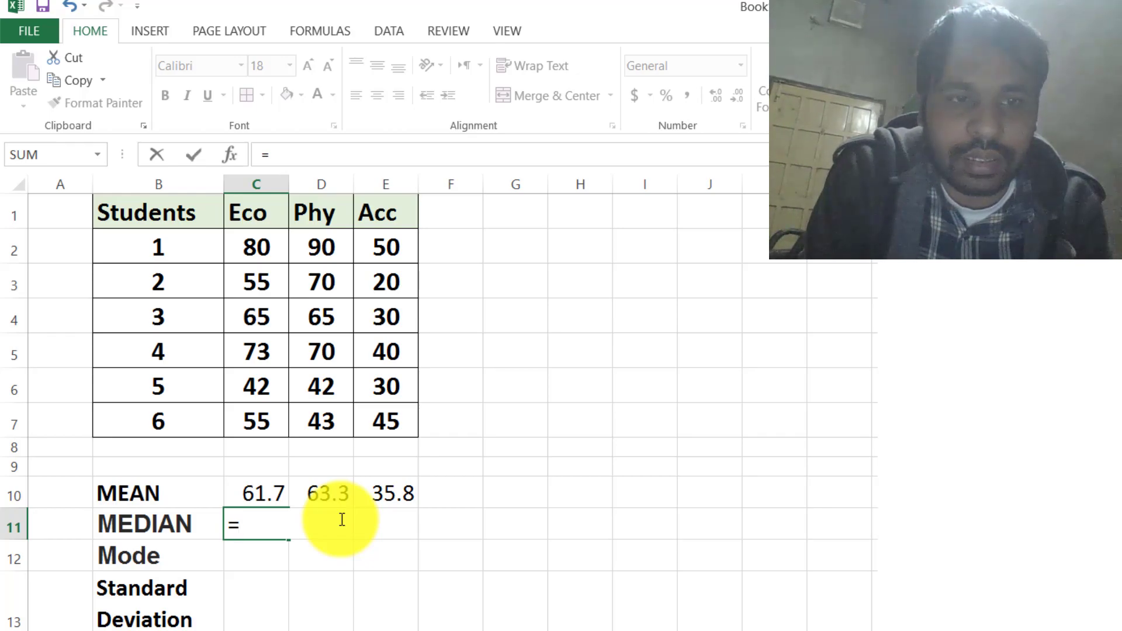
{"action": "type", "text": "me"}
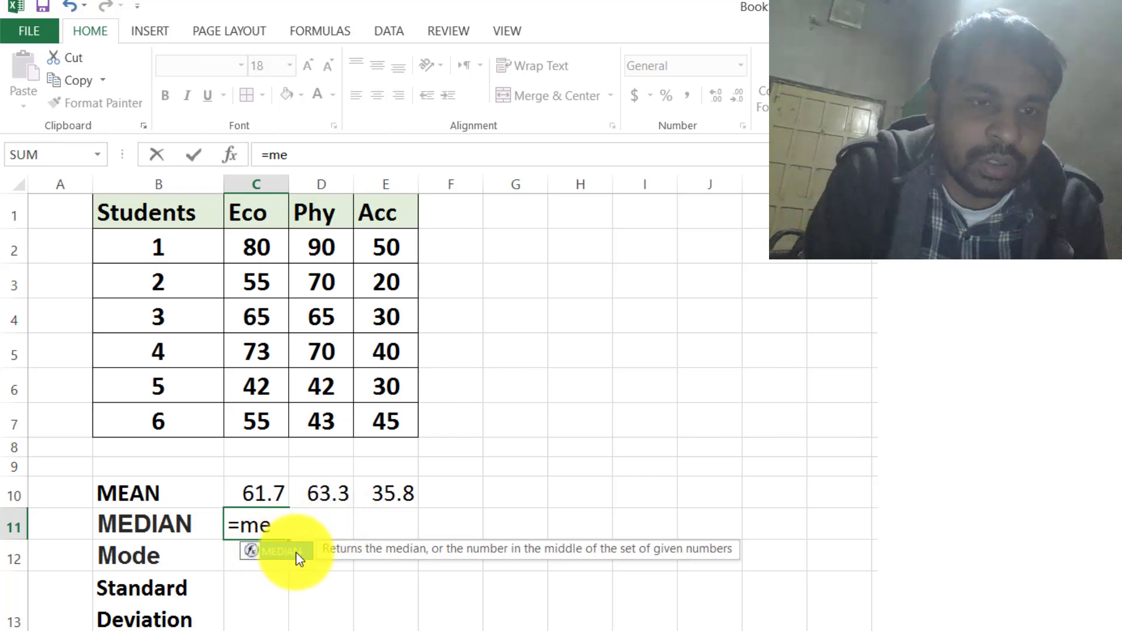
{"action": "double_click", "coordinate": [280, 552]}
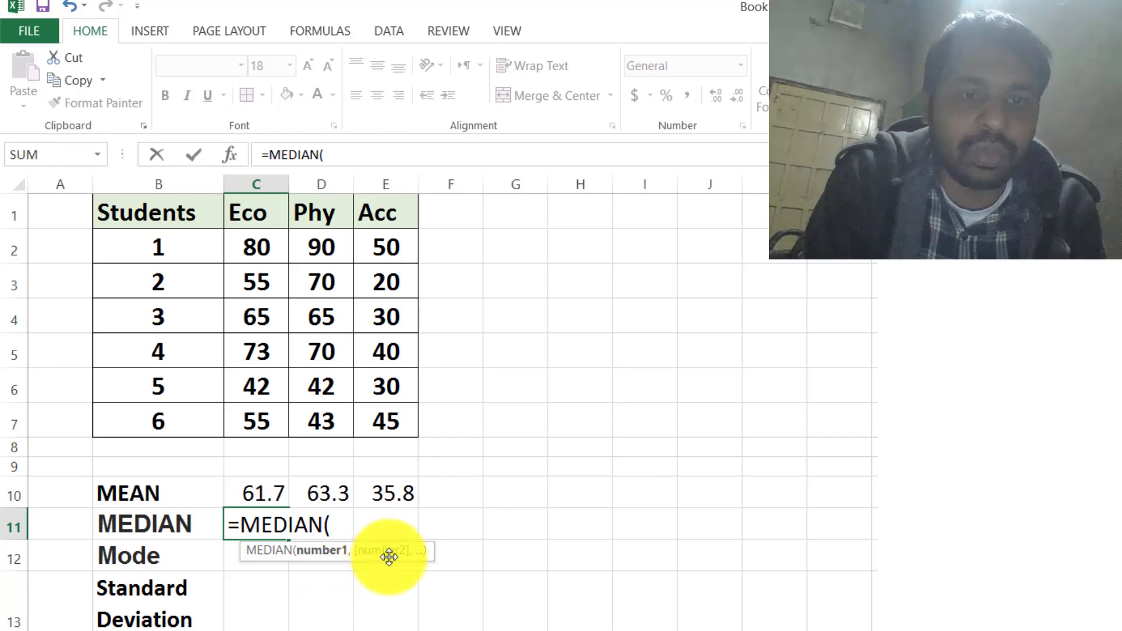
{"action": "left_click", "coordinate": [258, 253]}
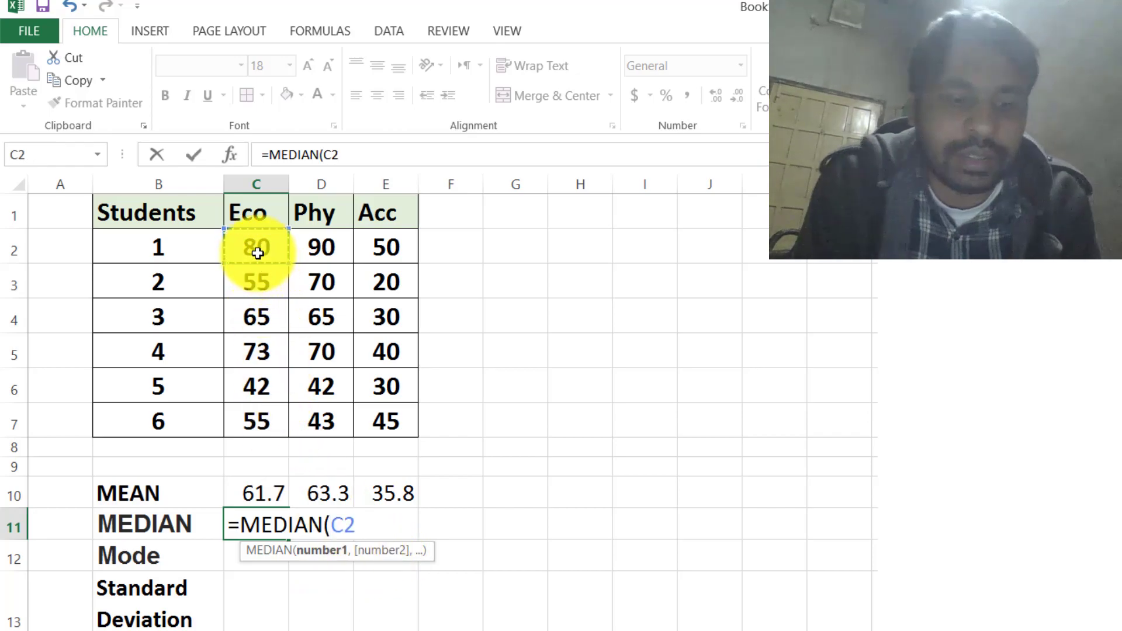
{"action": "left_click_drag", "start_coordinate": [258, 253], "coordinate": [257, 389]}
{"action": "key", "text": "shift+Down"}
{"action": "type", "text": ")"}
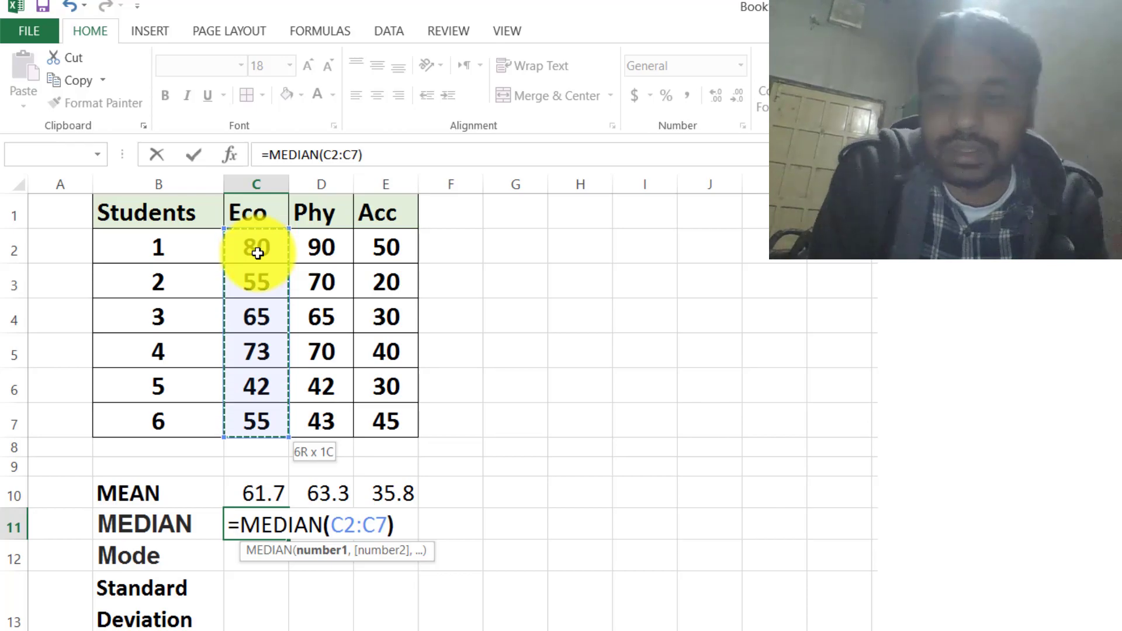
{"action": "key", "text": "Return"}
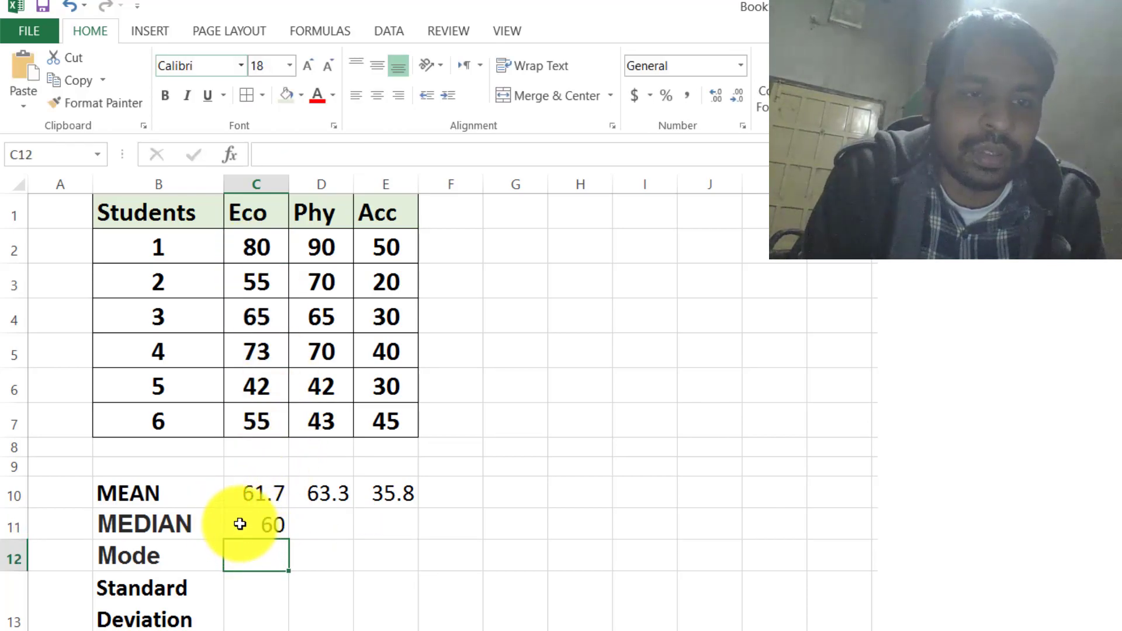
Copy the C11 MEDIAN formula across to E11, giving Phy 67.5 and Acc 35.
{"action": "left_click", "coordinate": [237, 521]}
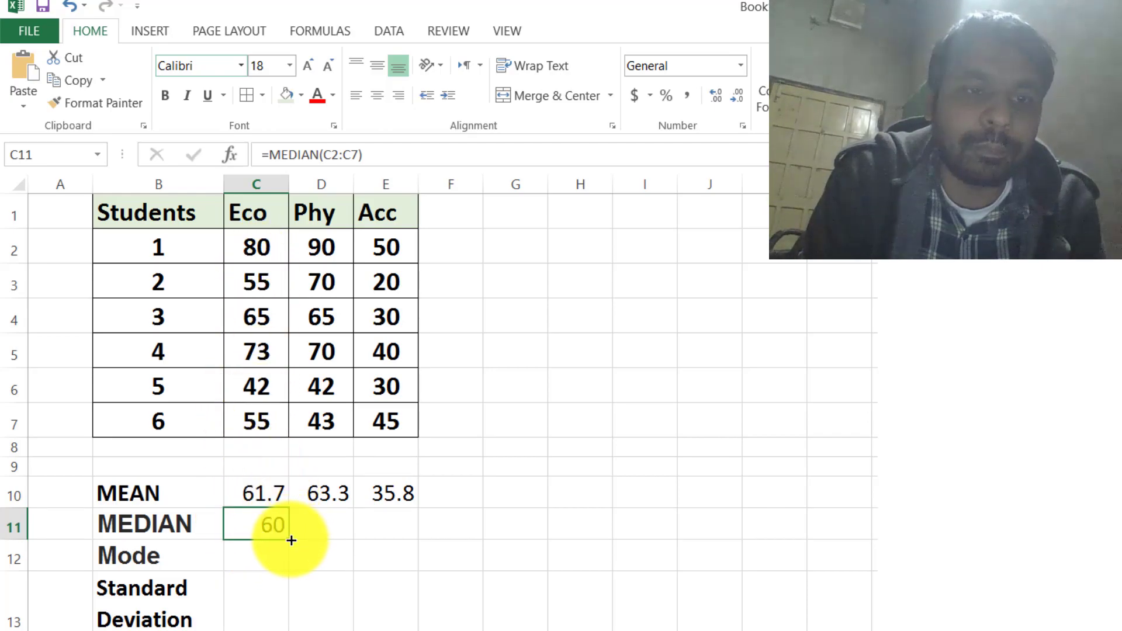
{"action": "left_click_drag", "start_coordinate": [287, 539], "coordinate": [393, 542]}
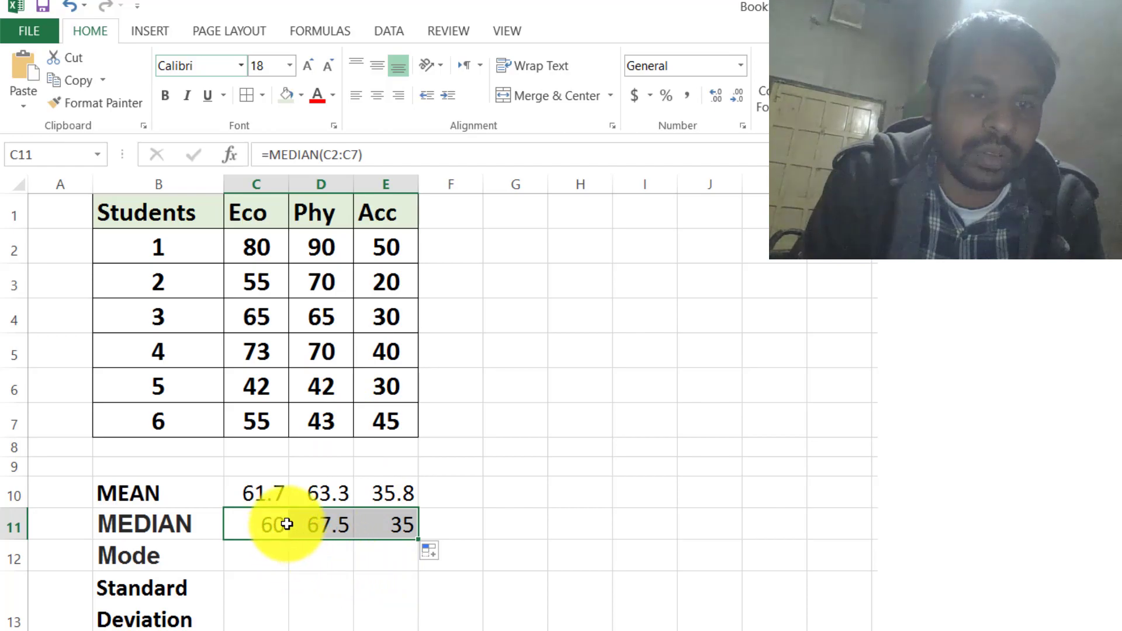
{"action": "key", "text": "ctrl+c"}
{"action": "key", "text": "ctrl+v"}
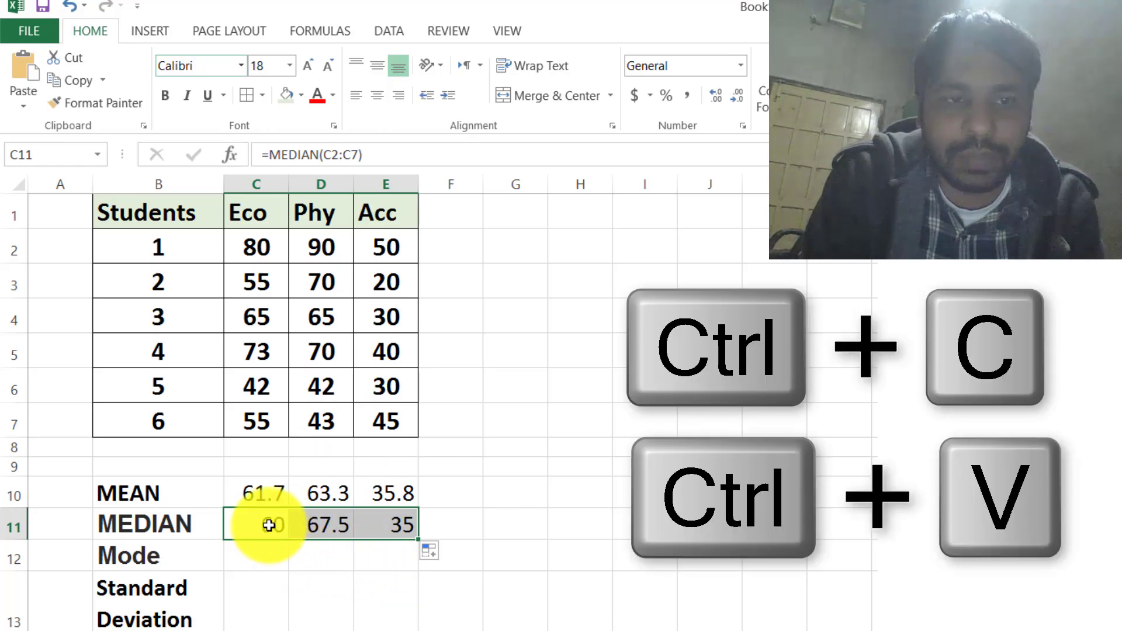
{"action": "left_click", "coordinate": [269, 529]}
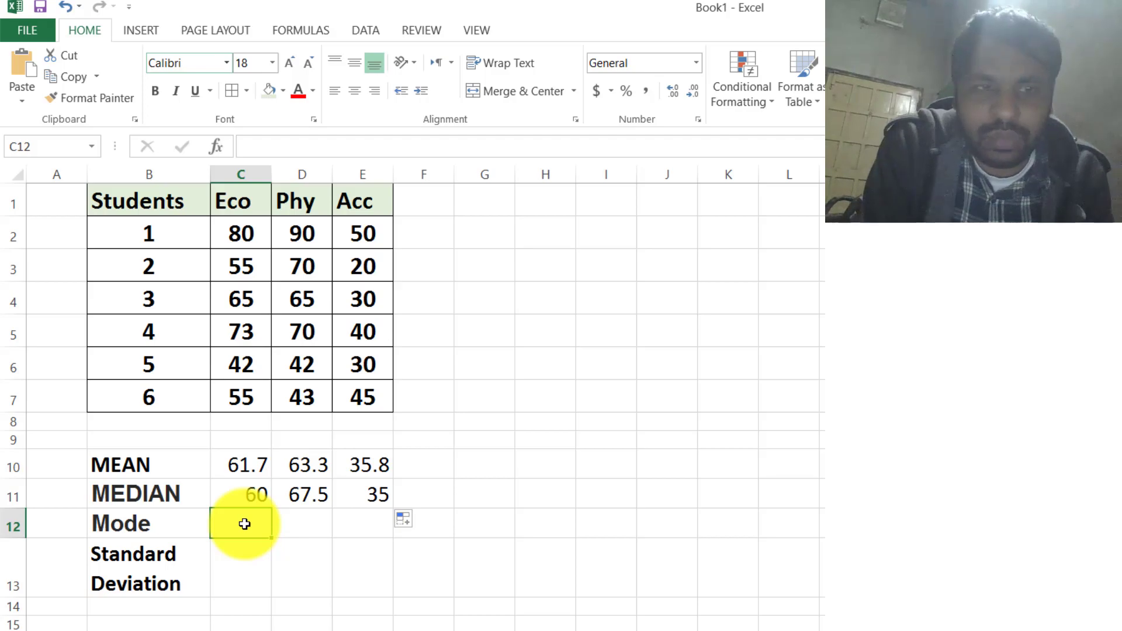
Enter =MODE.SNGL(C2:C7) in C12 and fill it to E12, giving modes 55, 70 and 30.
{"action": "type", "text": "="}
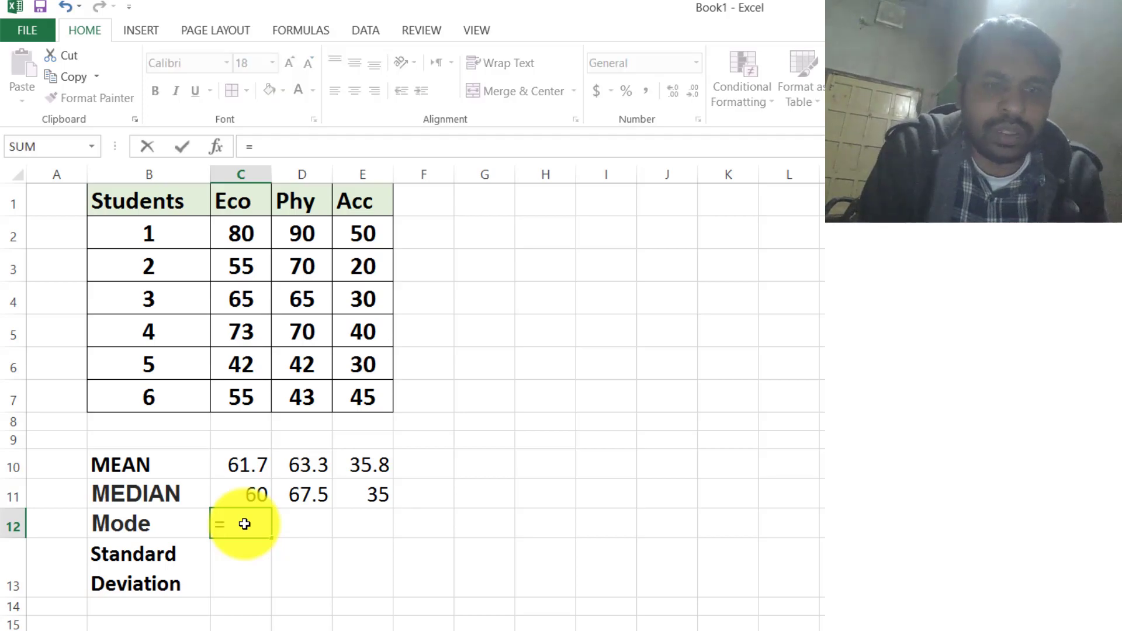
{"action": "type", "text": "mode"}
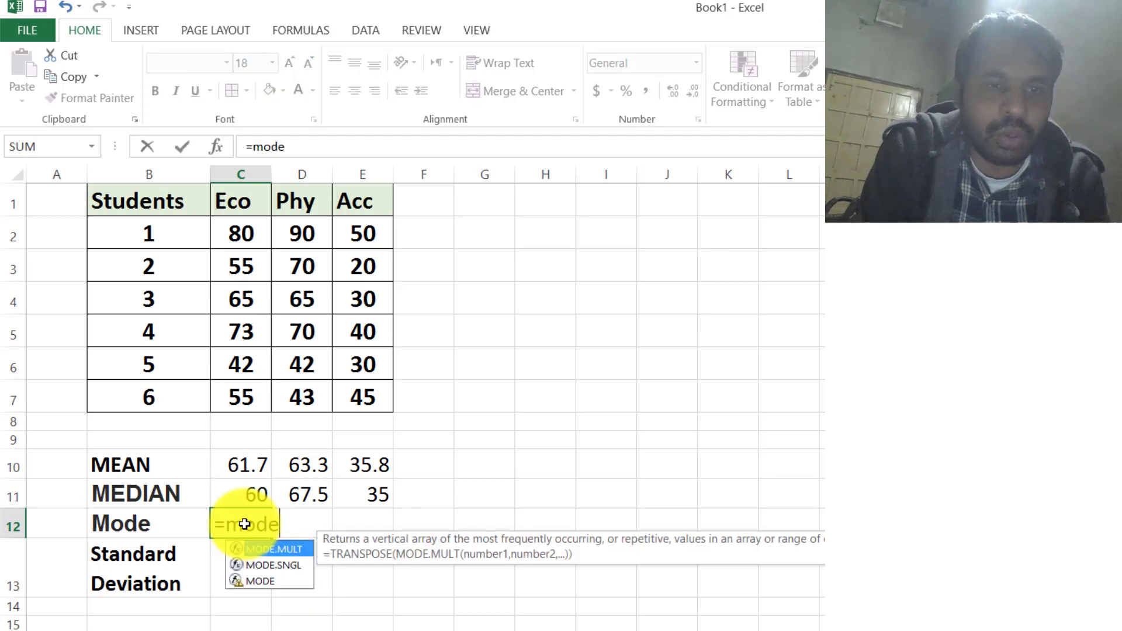
{"action": "left_click", "coordinate": [283, 567]}
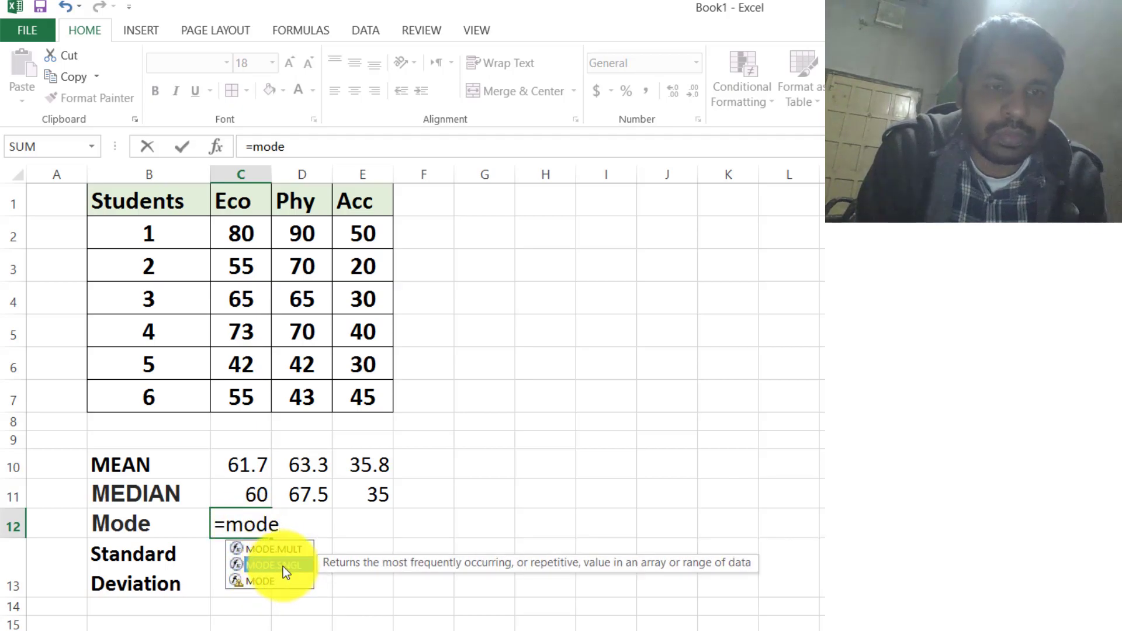
{"action": "double_click", "coordinate": [284, 566]}
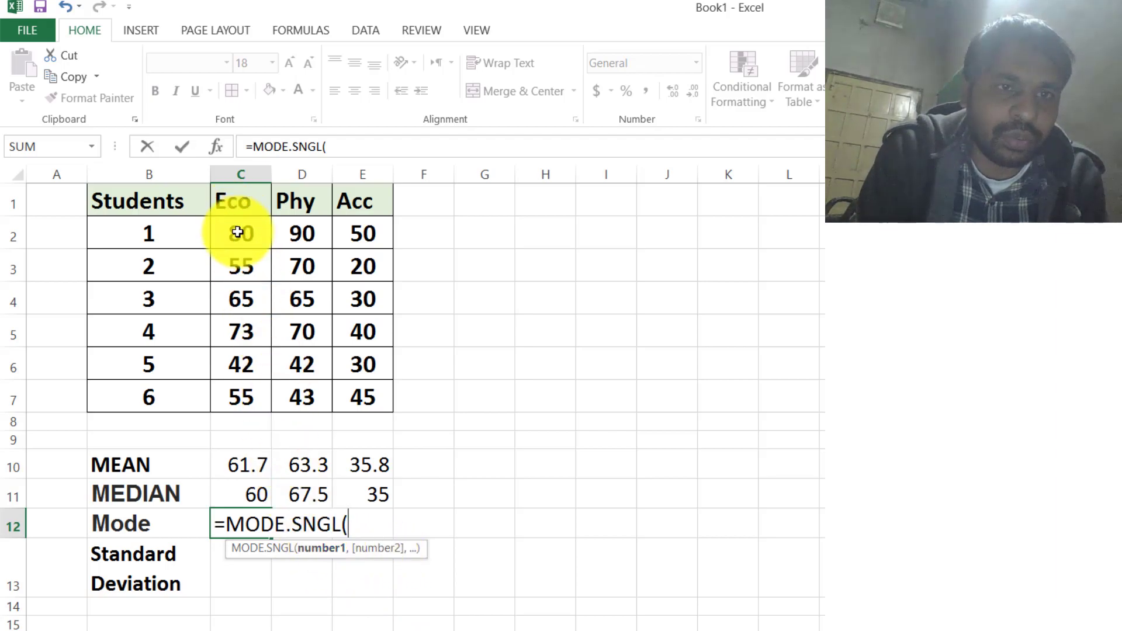
{"action": "key", "text": "shift+Down"}
{"action": "key", "text": "shift+Down"}
{"action": "key", "text": "shift+Down"}
{"action": "key", "text": "shift+Down"}
{"action": "key", "text": "shift+Down"}
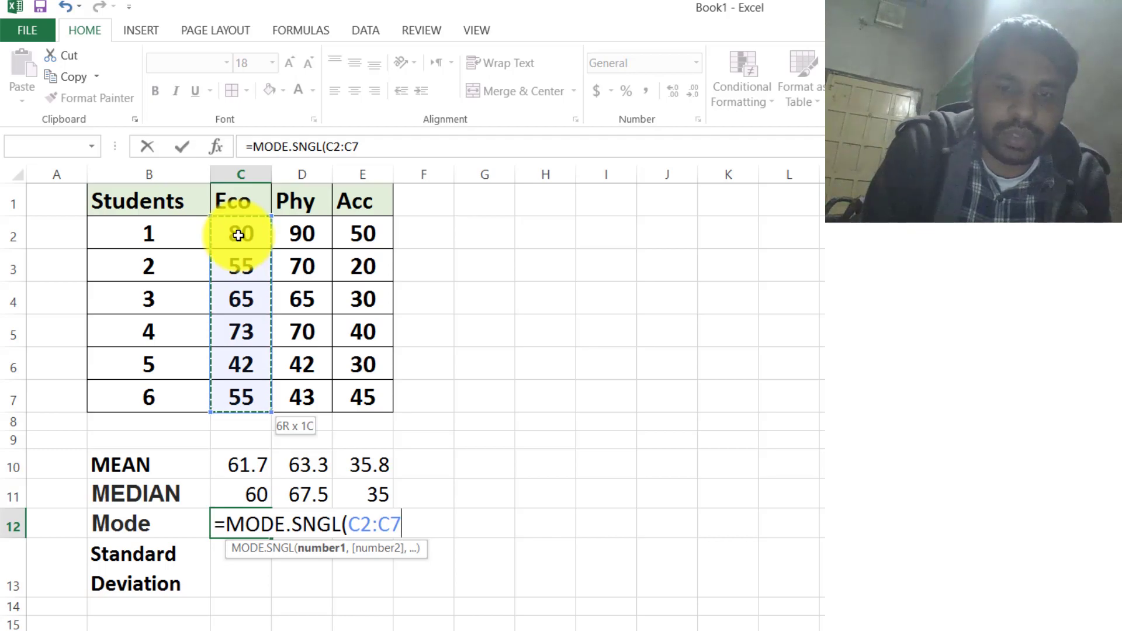
{"action": "type", "text": ")"}
{"action": "key", "text": "Return"}
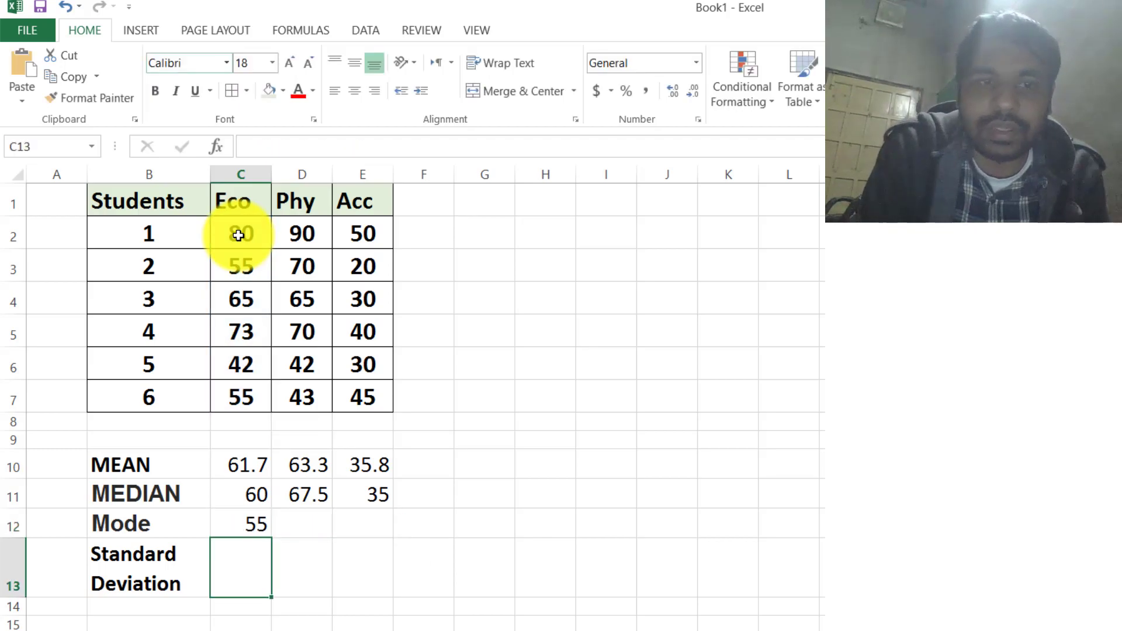
{"action": "left_click", "coordinate": [249, 524]}
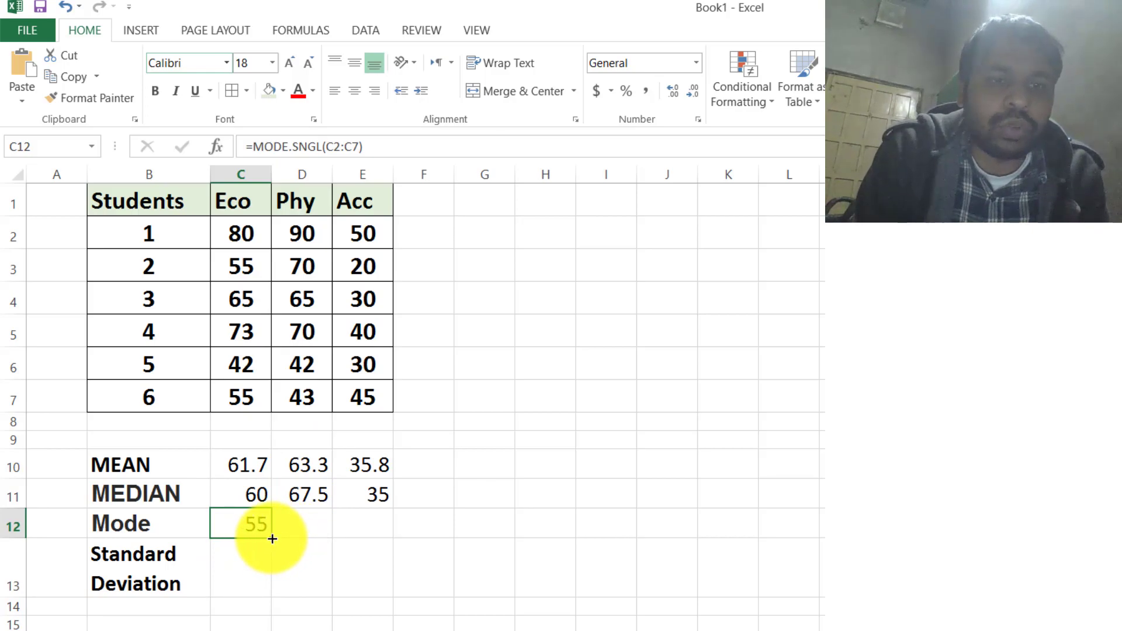
{"action": "left_click_drag", "start_coordinate": [273, 539], "coordinate": [377, 543]}
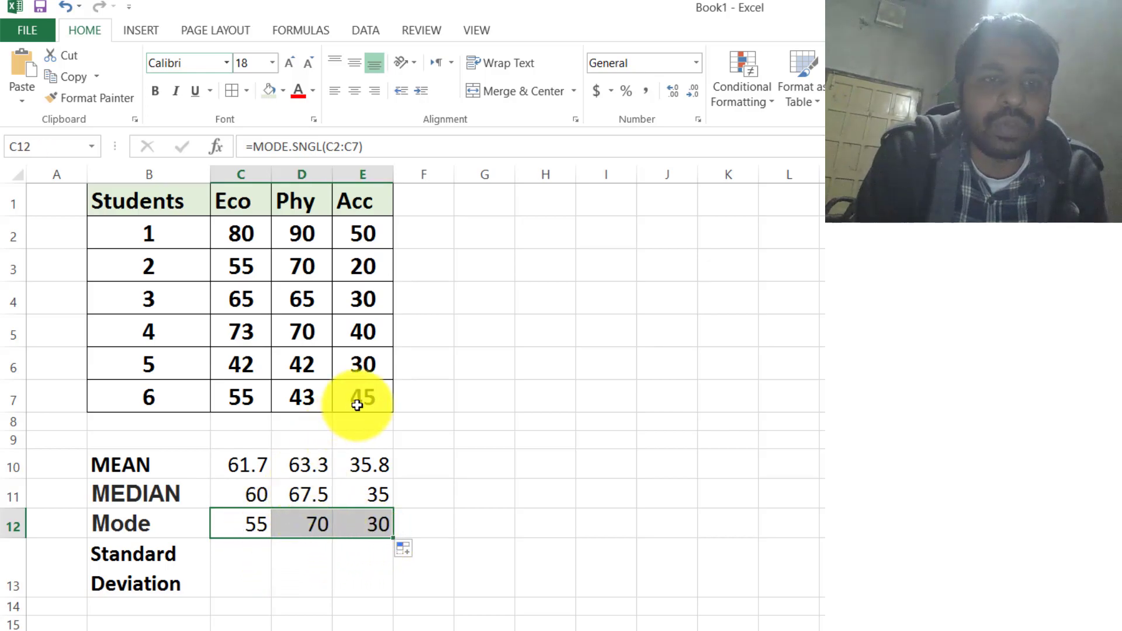
Enter =STDEV.S(C2:C7) in C13 and fill it to E13, giving 13.8, 18.3 and 11.1.
{"action": "left_click", "coordinate": [245, 561]}
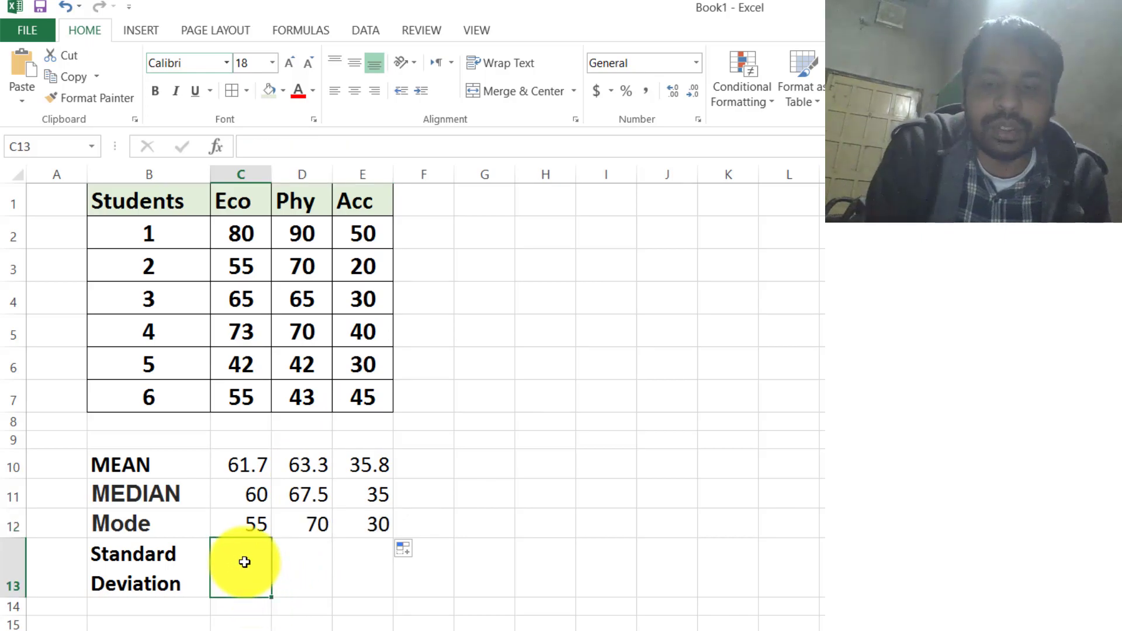
{"action": "type", "text": "=s"}
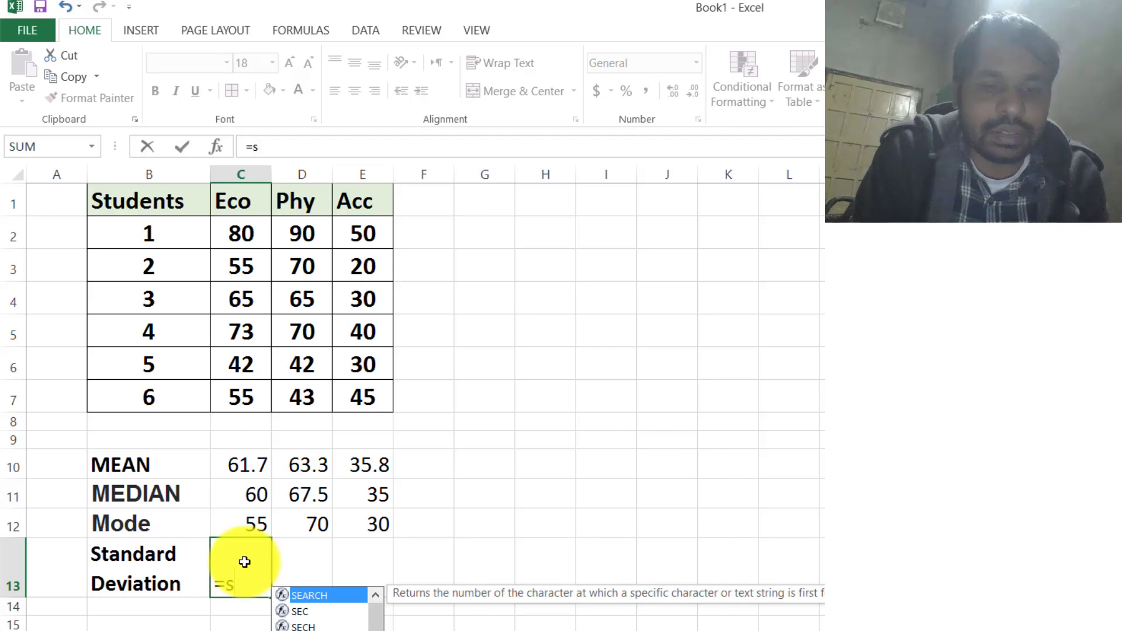
{"action": "type", "text": "t"}
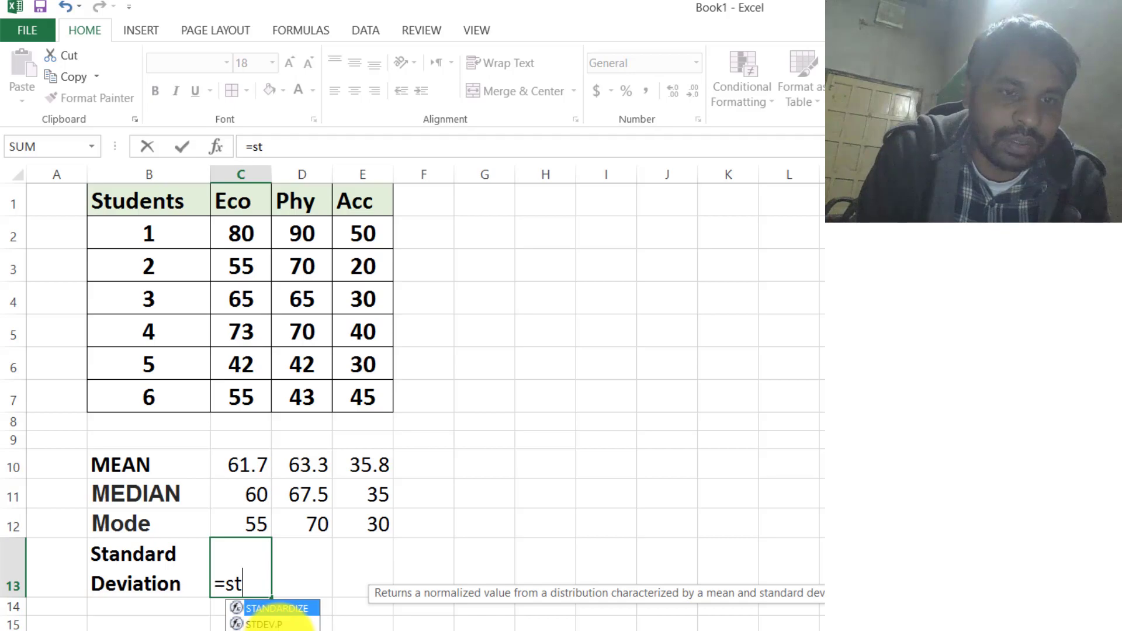
{"action": "double_click", "coordinate": [280, 630]}
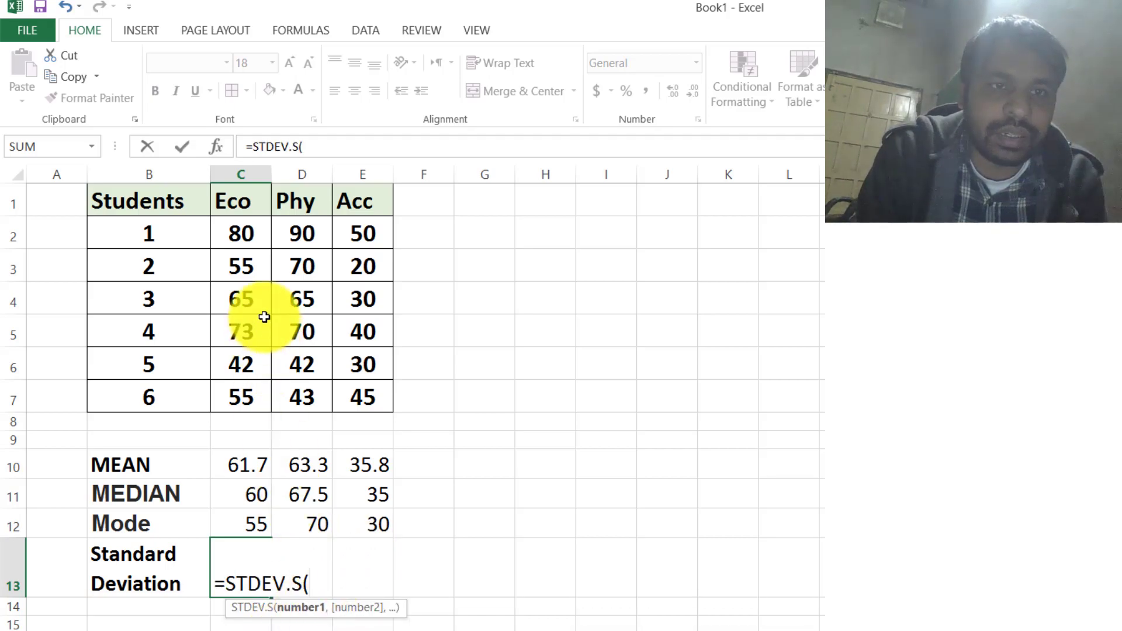
{"action": "left_click", "coordinate": [250, 237]}
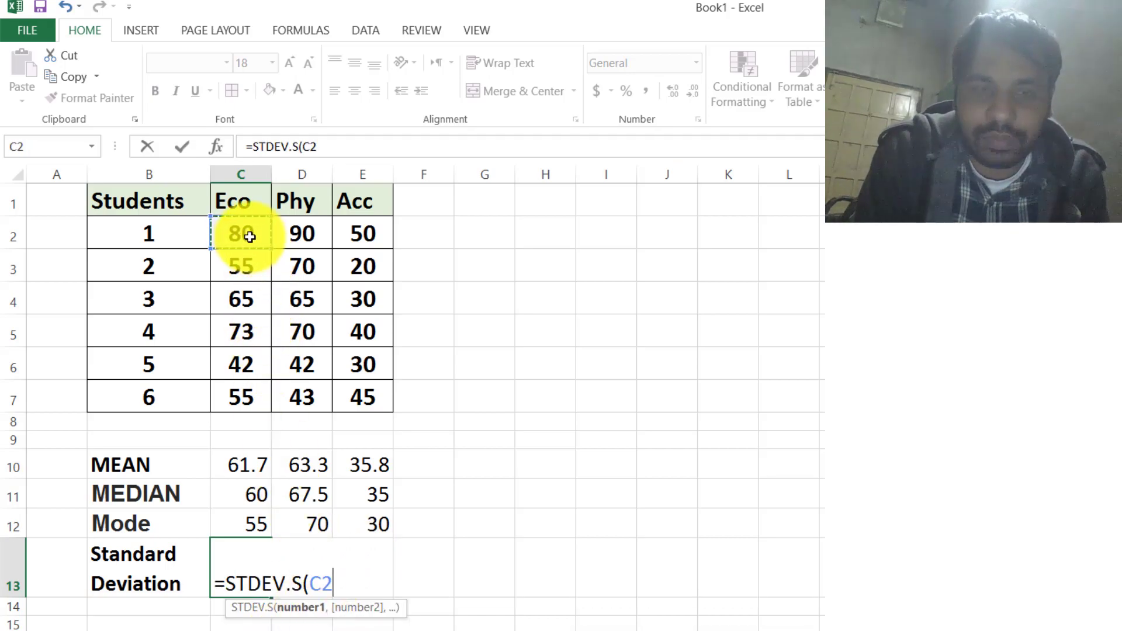
{"action": "key", "text": "shift+Down"}
{"action": "key", "text": "shift+Down"}
{"action": "key", "text": "shift+Down"}
{"action": "key", "text": "shift+Down"}
{"action": "key", "text": "shift+Down"}
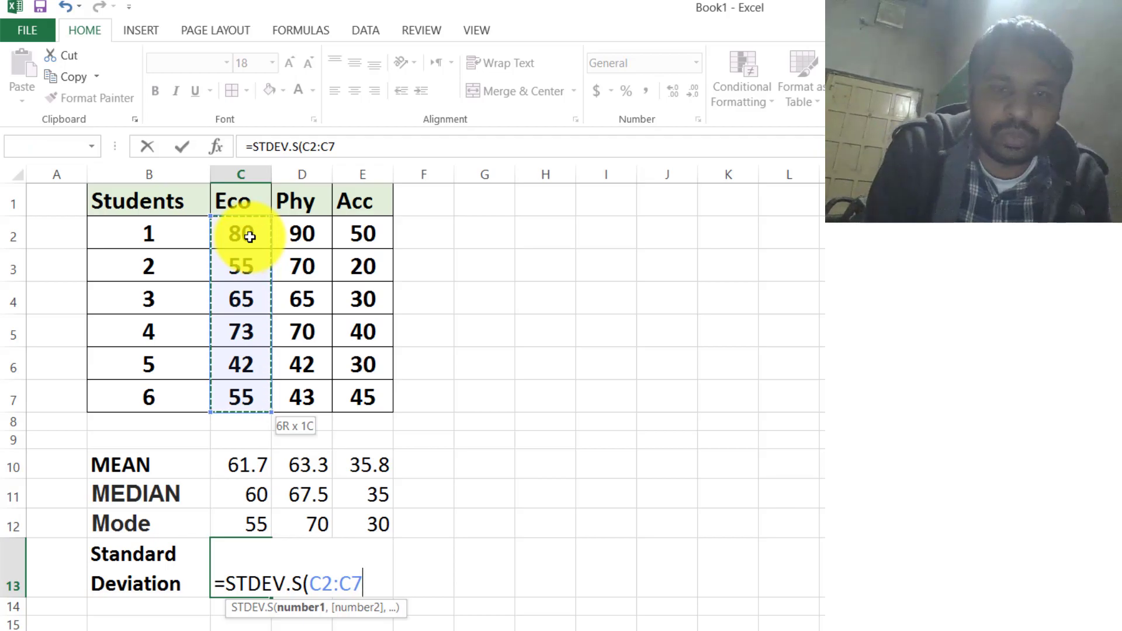
{"action": "type", "text": ")"}
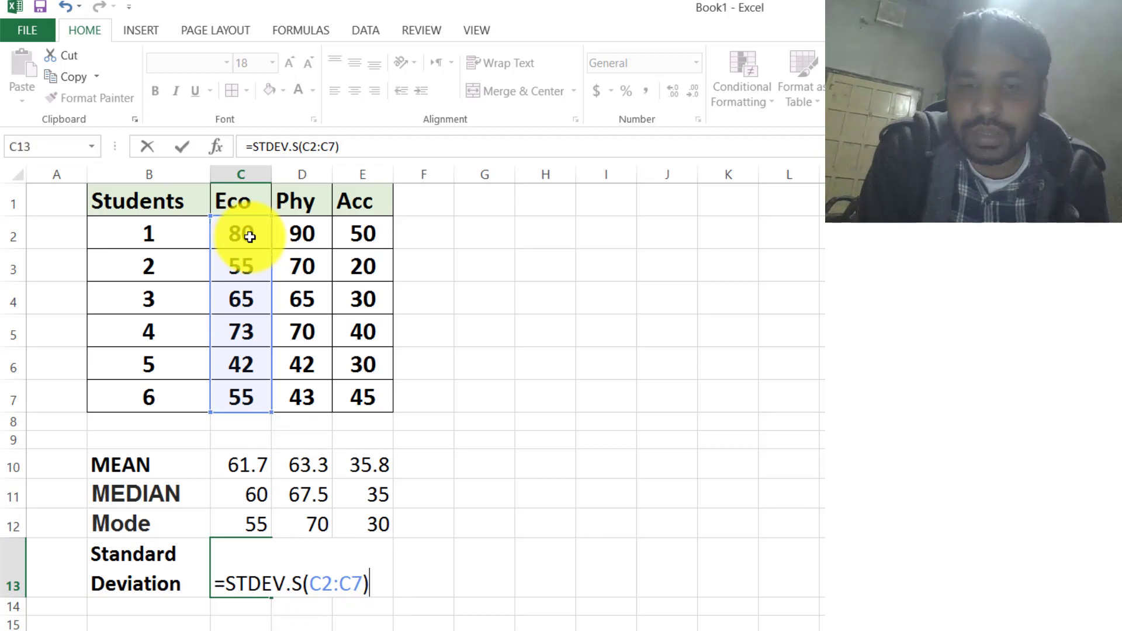
{"action": "key", "text": "Return"}
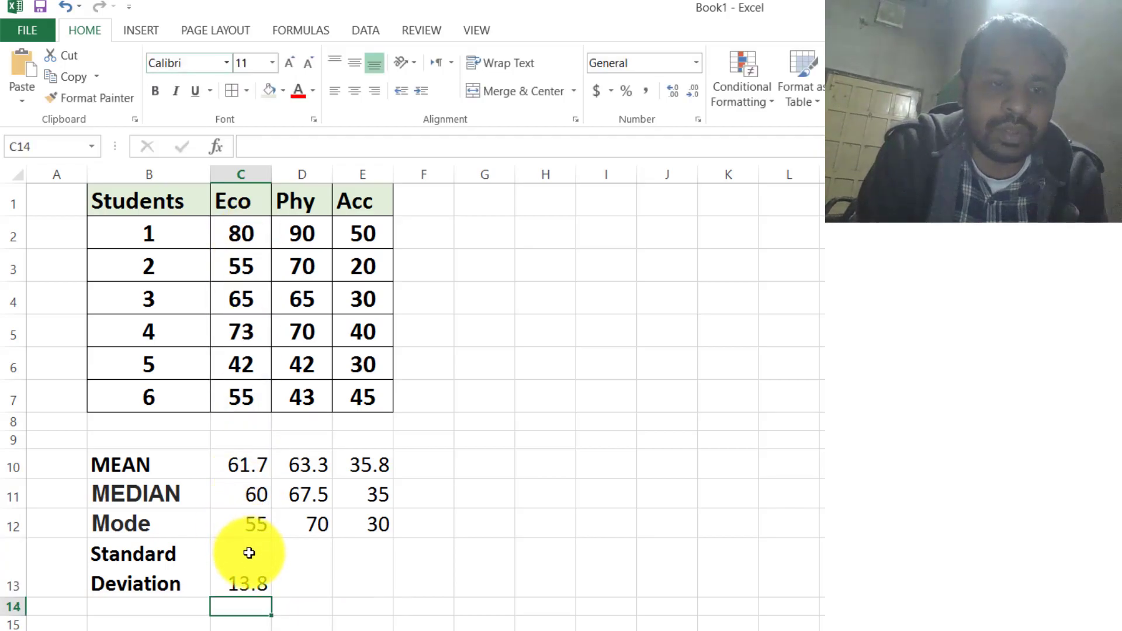
{"action": "left_click", "coordinate": [249, 553]}
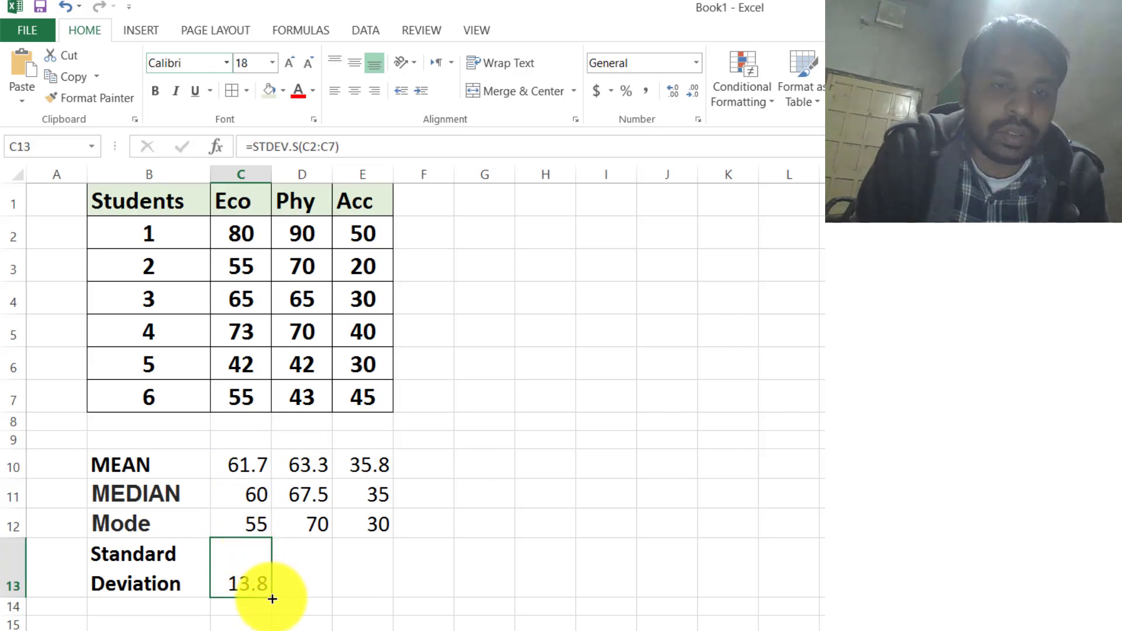
{"action": "left_click_drag", "start_coordinate": [272, 599], "coordinate": [378, 597]}
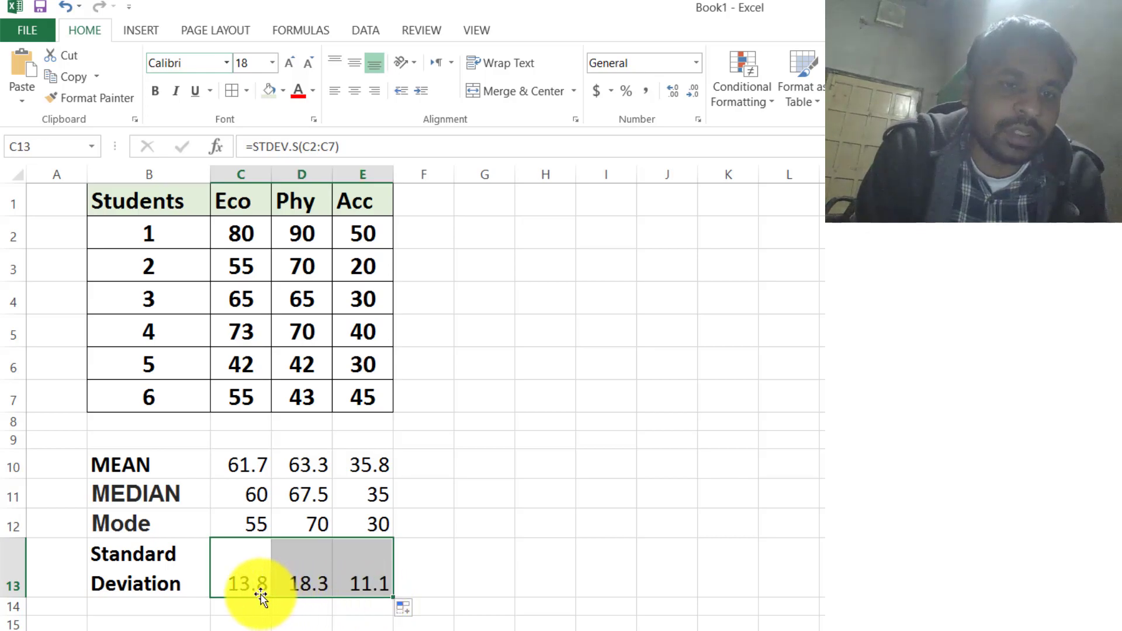
Enter Eco marks 90, 50 and 65 in C2, C3 and C4.
{"action": "left_click", "coordinate": [252, 232]}
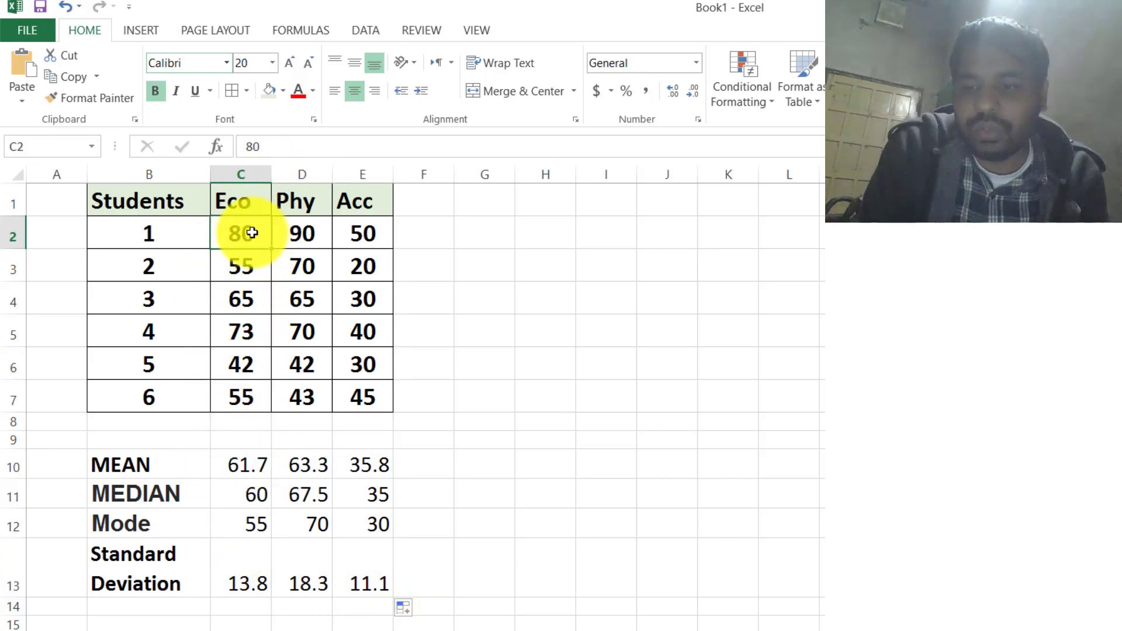
{"action": "type", "text": "90"}
{"action": "key", "text": "Return"}
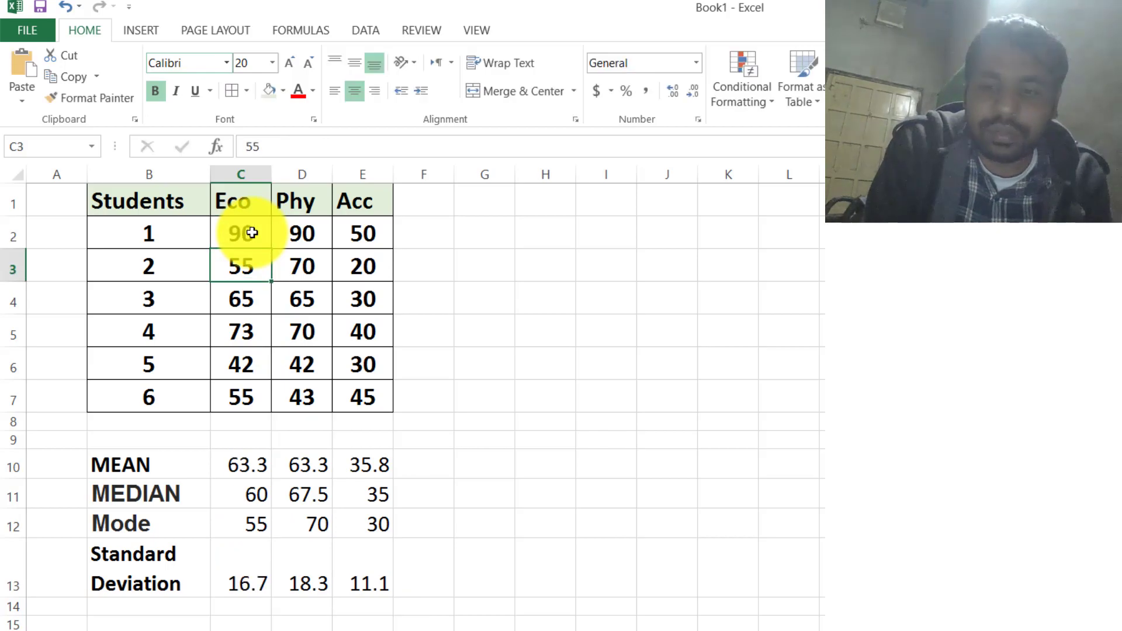
{"action": "type", "text": "50"}
{"action": "key", "text": "Return"}
{"action": "type", "text": "6"}
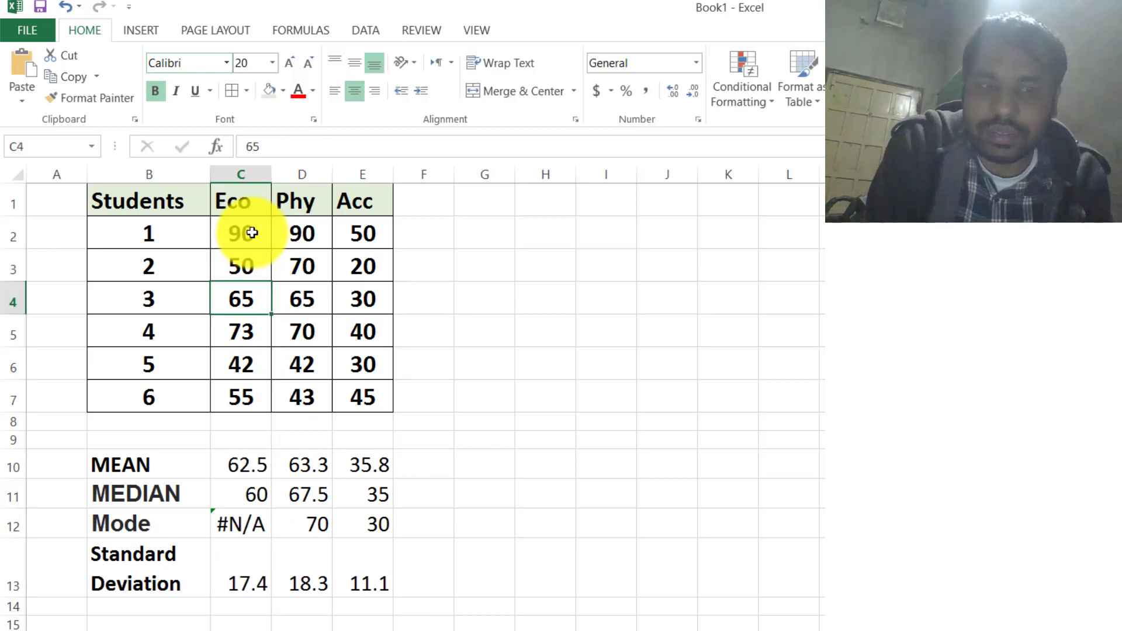
{"action": "type", "text": "5"}
{"action": "key", "text": "Return"}
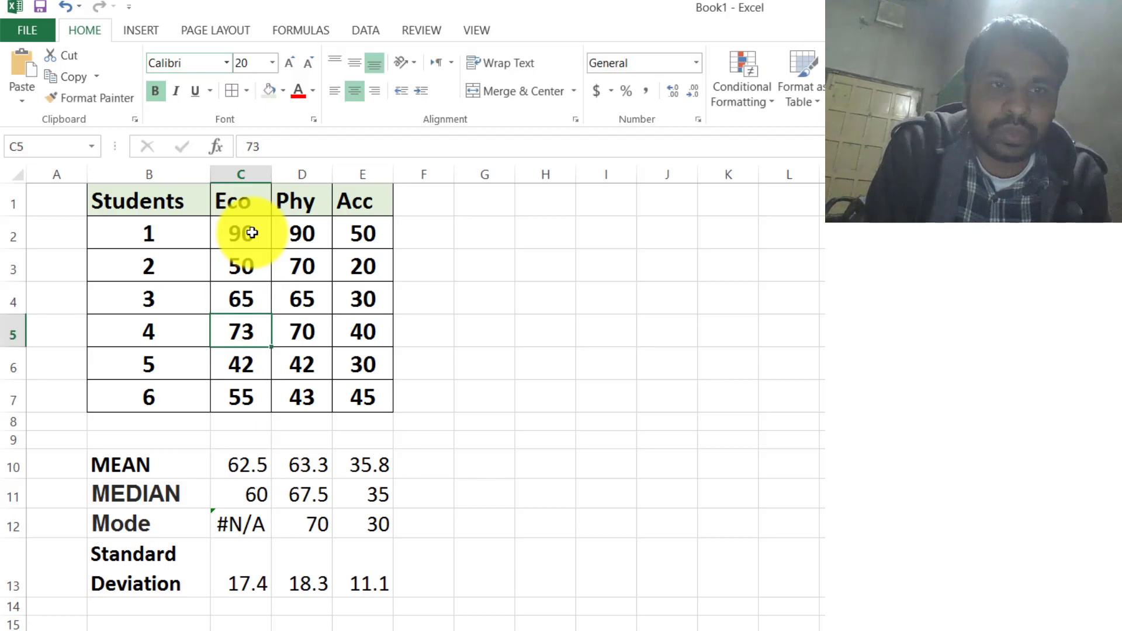